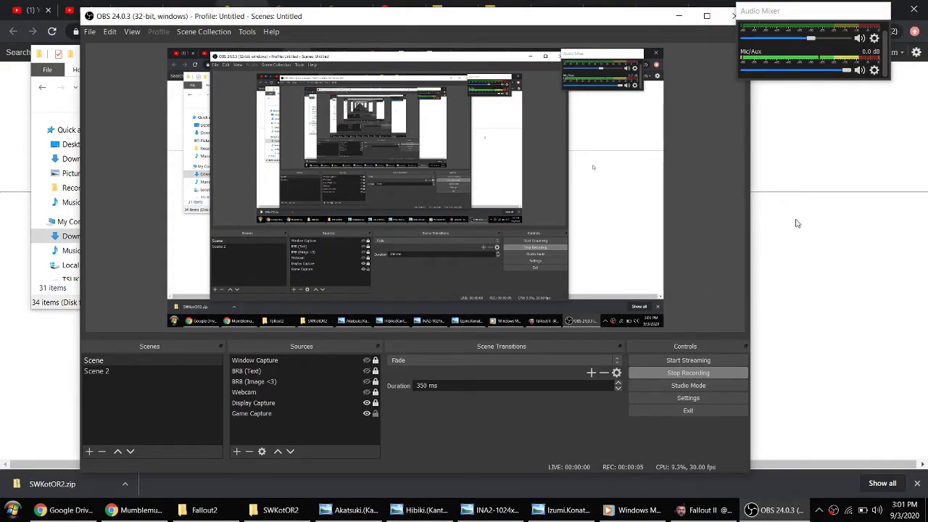
- Bring up the SWKotOR2 game folder window, reposition it and enlarge it to show the full Size column
left_click(811, 193)
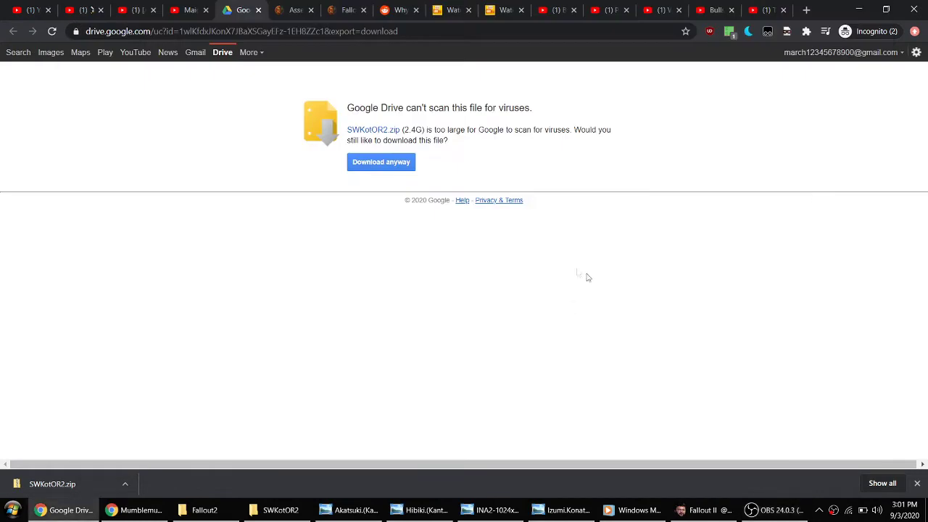
left_click(274, 509)
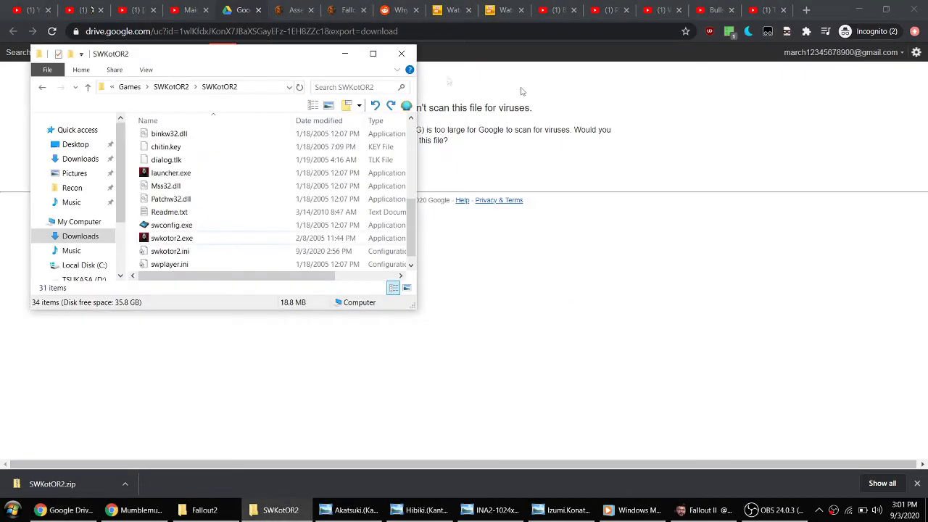
left_click_drag(300, 65, 314, 39)
left_click_drag(422, 274, 500, 359)
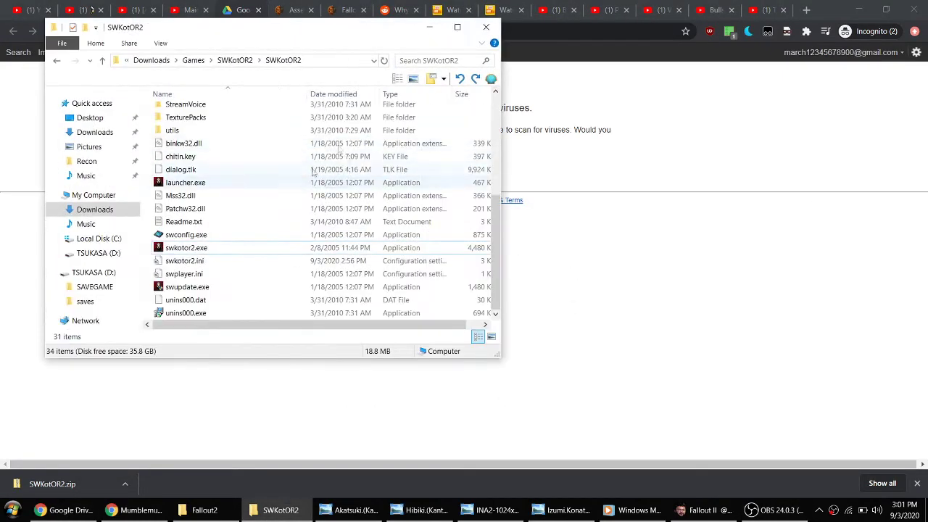
left_click_drag(335, 39, 351, 67)
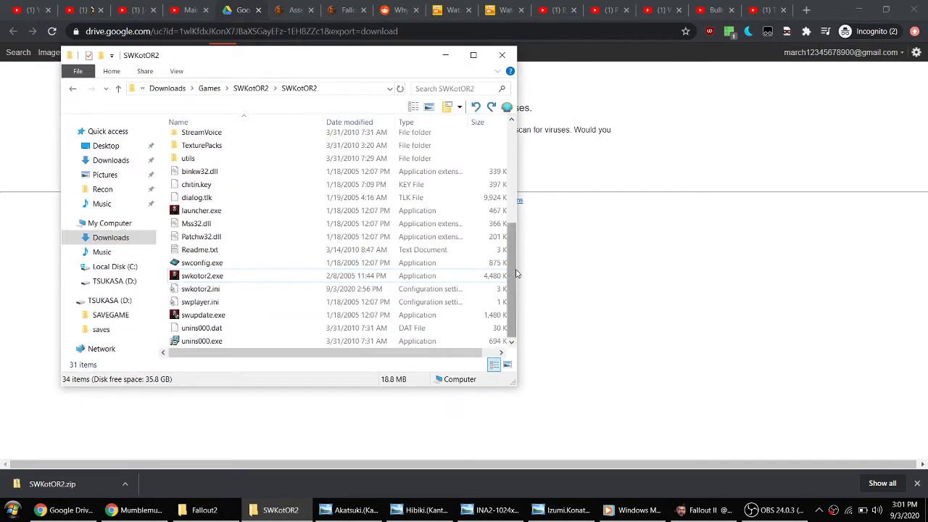
left_click_drag(518, 268, 529, 270)
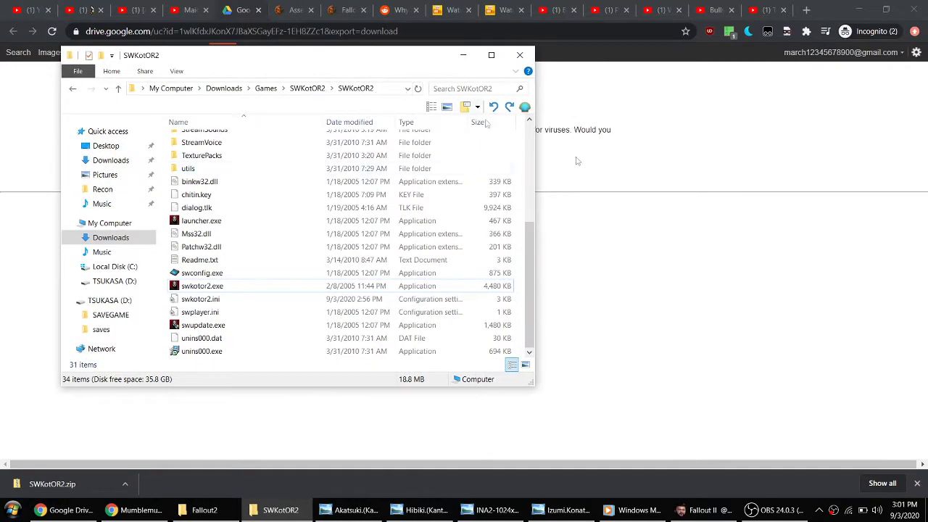
- Switch to Chrome and look at the Google Drive download page and its link for SWKotOR2.zip
left_click(214, 21)
left_click(358, 31)
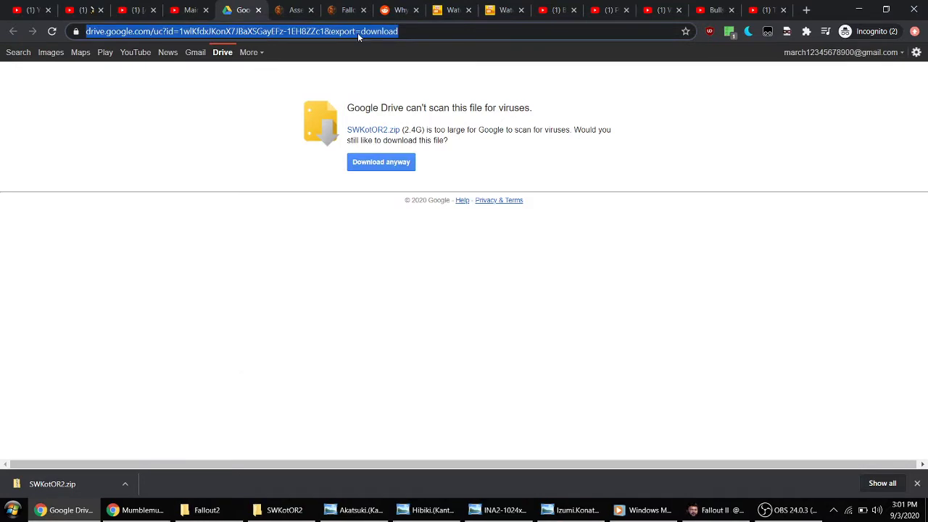
left_click(412, 172)
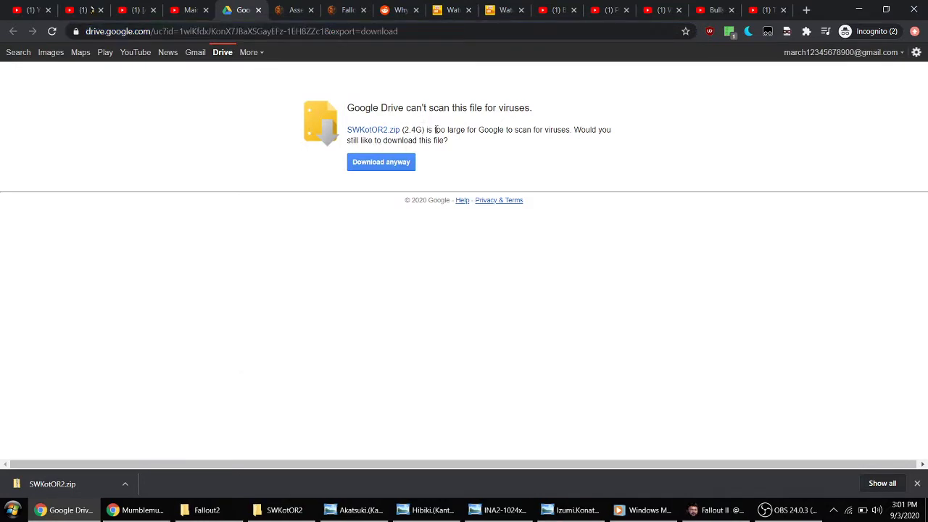
right_click(456, 139)
left_click(392, 116)
- Switch back to File Explorer and go up from the SWKotOR2 folder to the Games folder
key("alt+Tab")
scroll(218, 275, "up", 1)
scroll(218, 275, "down", 1)
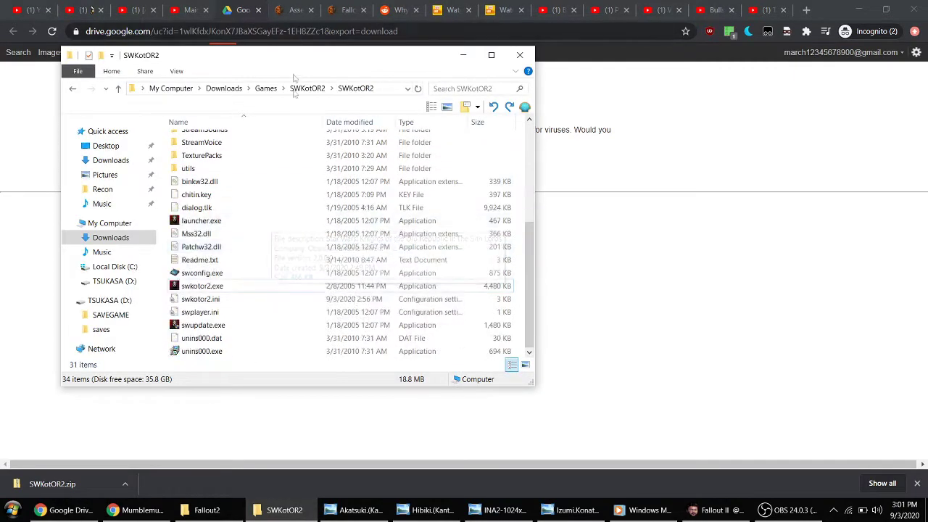
left_click(314, 94)
left_click(261, 90)
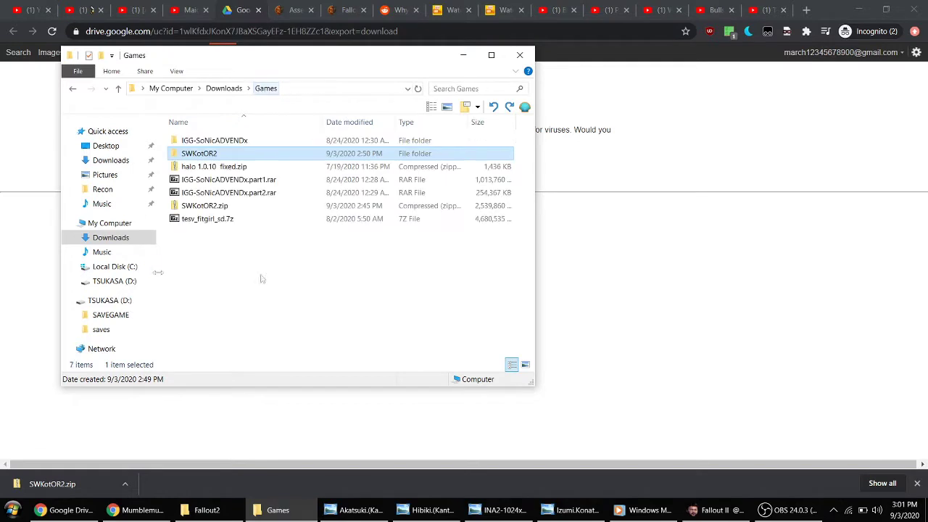
- Look at the contents of SWKotOR2.zip in File Explorer and return to the Games folder
left_click(217, 207)
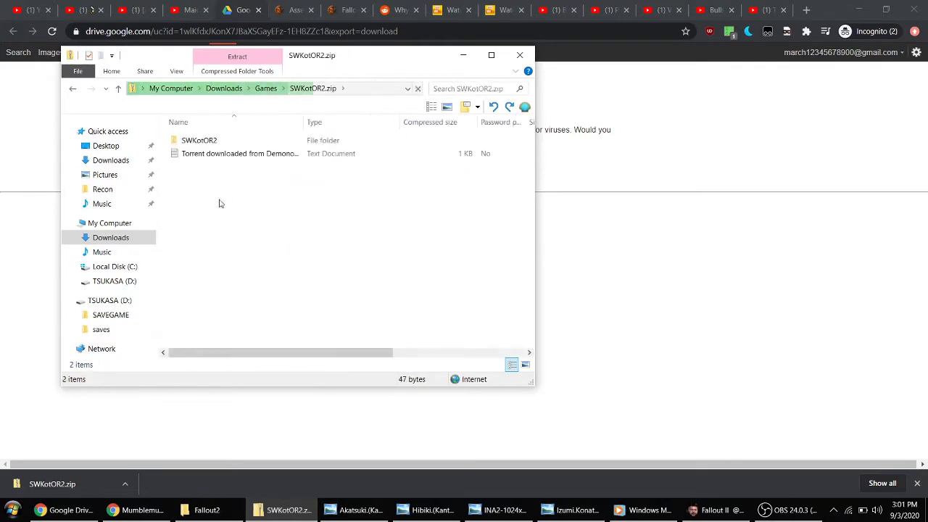
left_click(267, 90)
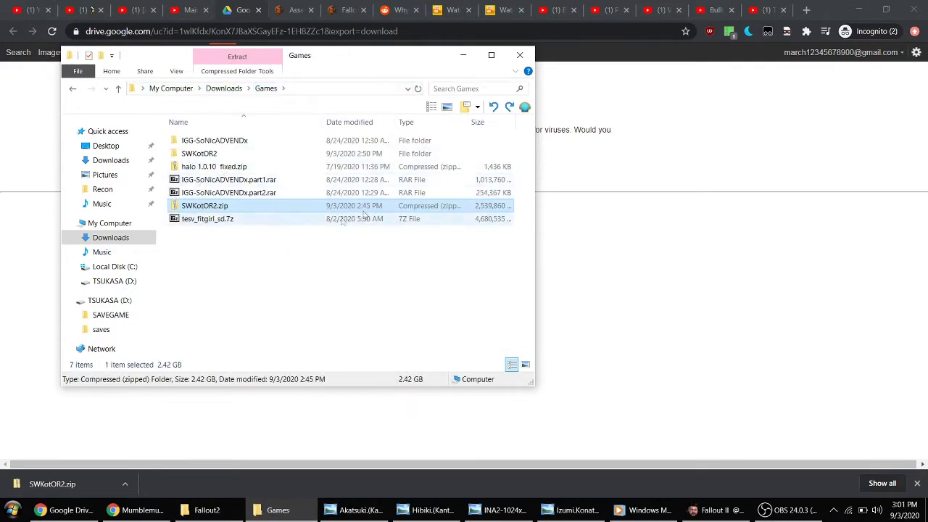
left_click(326, 278)
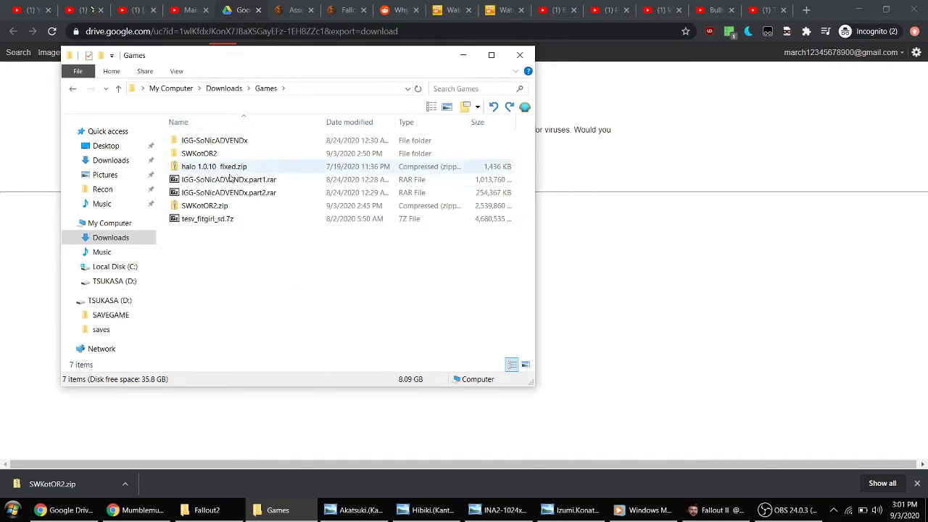
left_click(210, 206)
left_click(312, 308)
- In Chrome, close the spare new tab and open the PCGamingWiki page for Star Wars: Knights of the Old Republic II from the search results
left_click(557, 279)
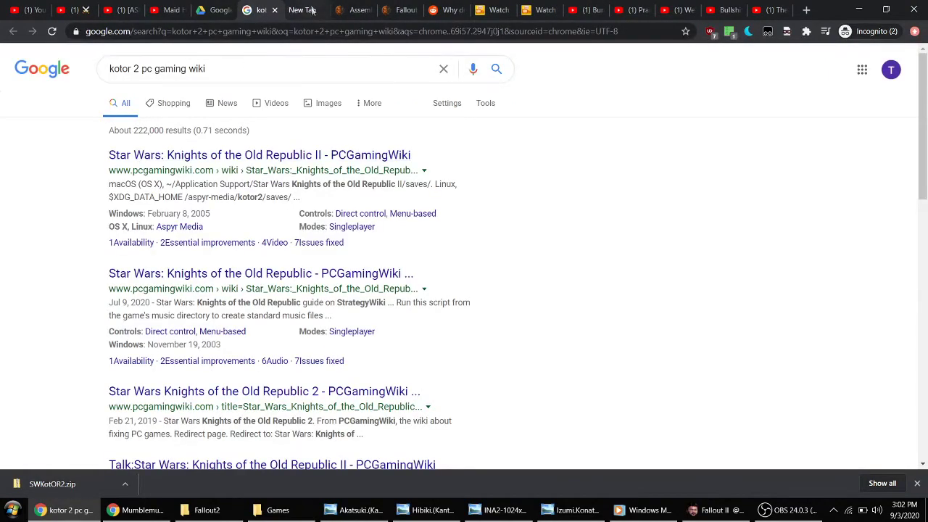
left_click(309, 6)
right_click(308, 4)
left_click(364, 125)
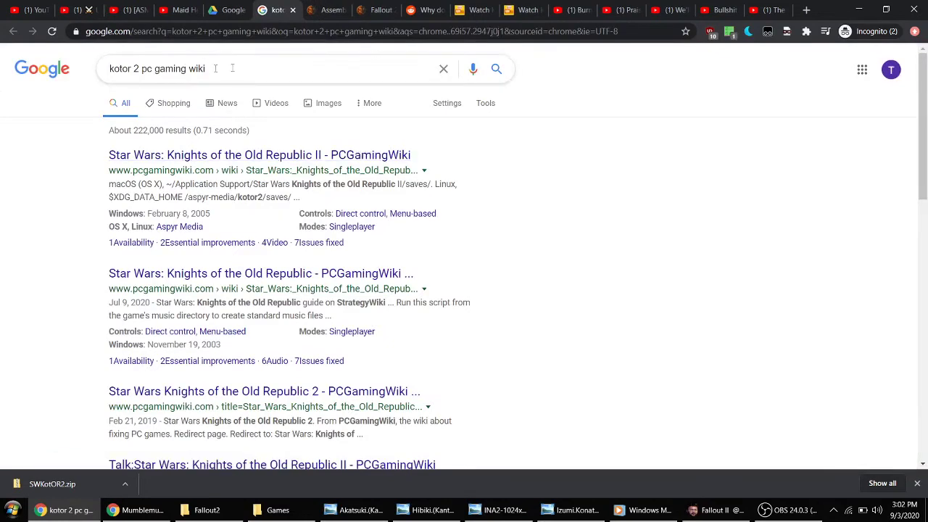
left_click(294, 162)
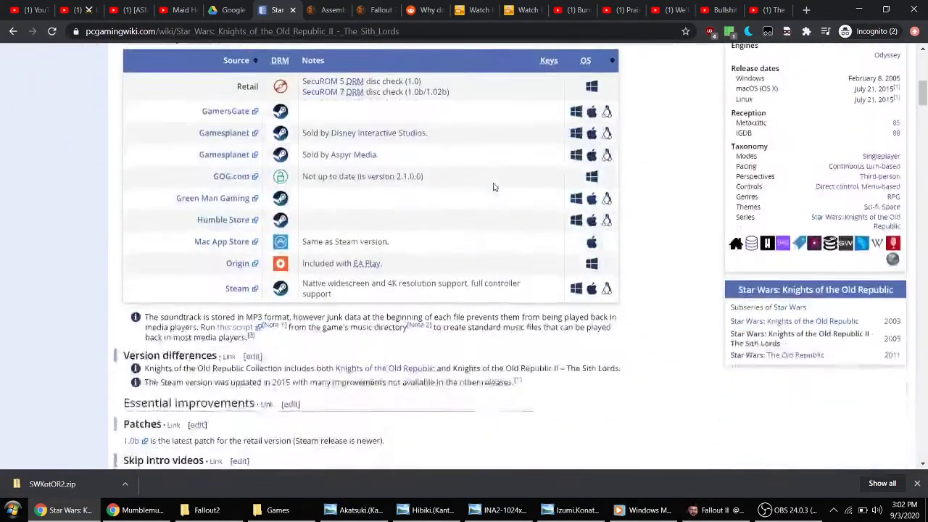
- Read through the wiki's essential improvements, video settings and widescreen instructions down to the Windowed section
scroll(493, 185, "down", 3)
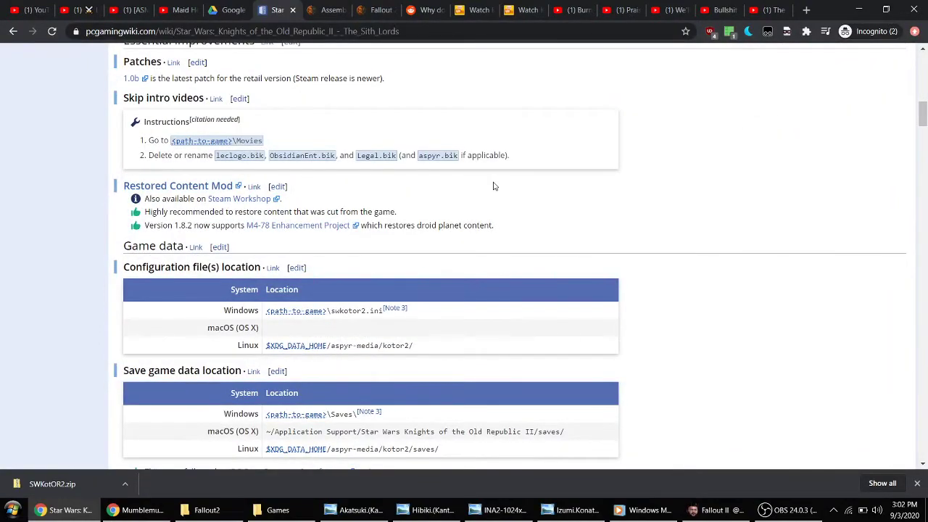
scroll(493, 187, "down", 2)
scroll(493, 187, "up", 3)
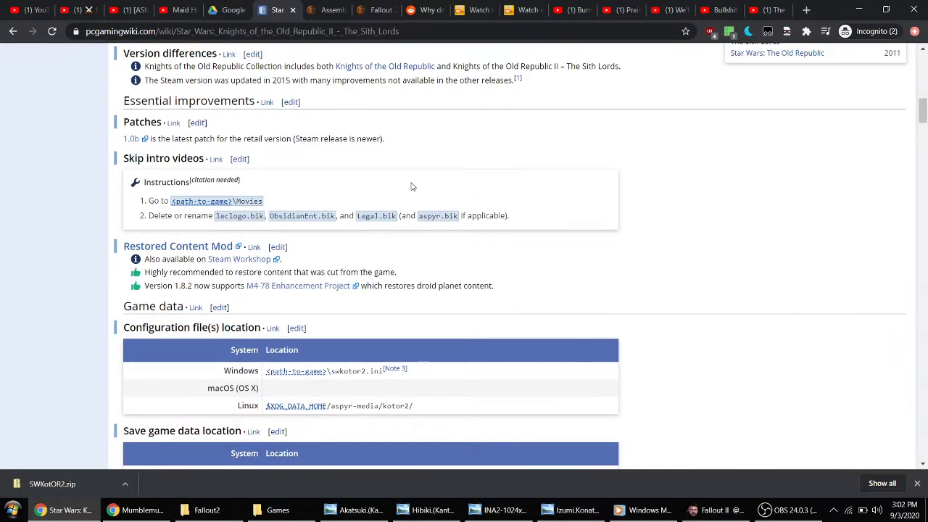
scroll(411, 187, "down", 8)
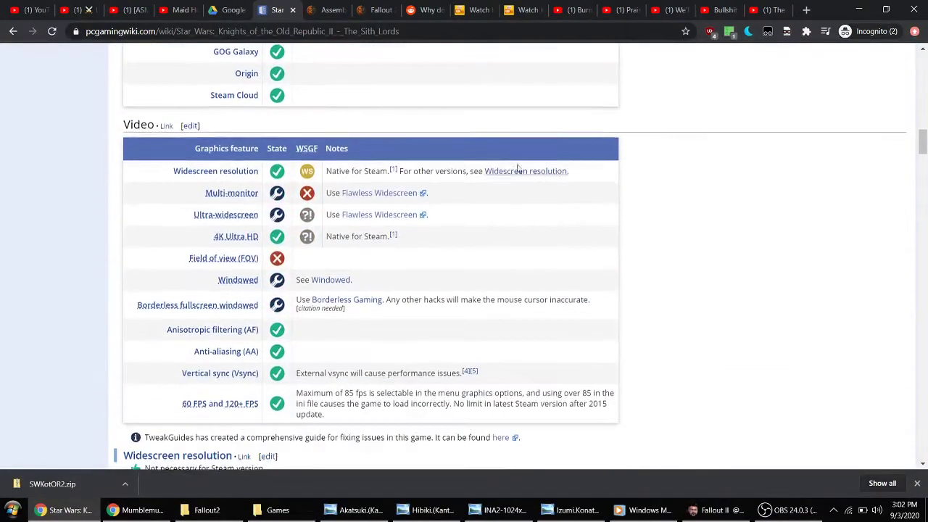
scroll(54, 197, "down", 8)
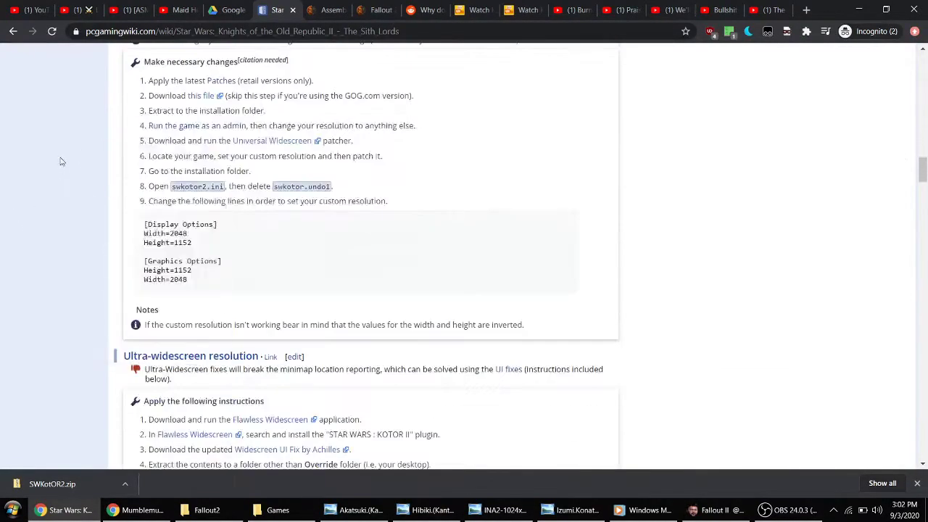
scroll(186, 141, "up", 3)
scroll(187, 145, "down", 11)
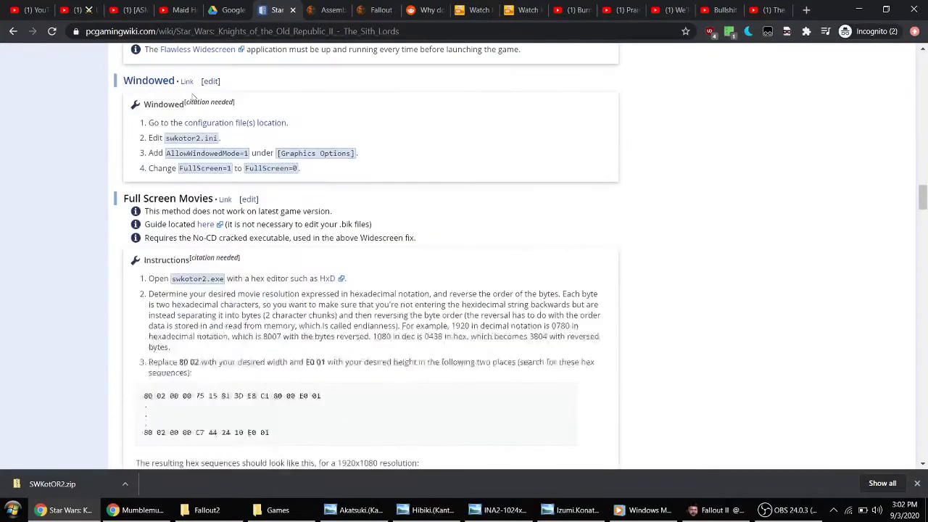
scroll(155, 168, "up", 1)
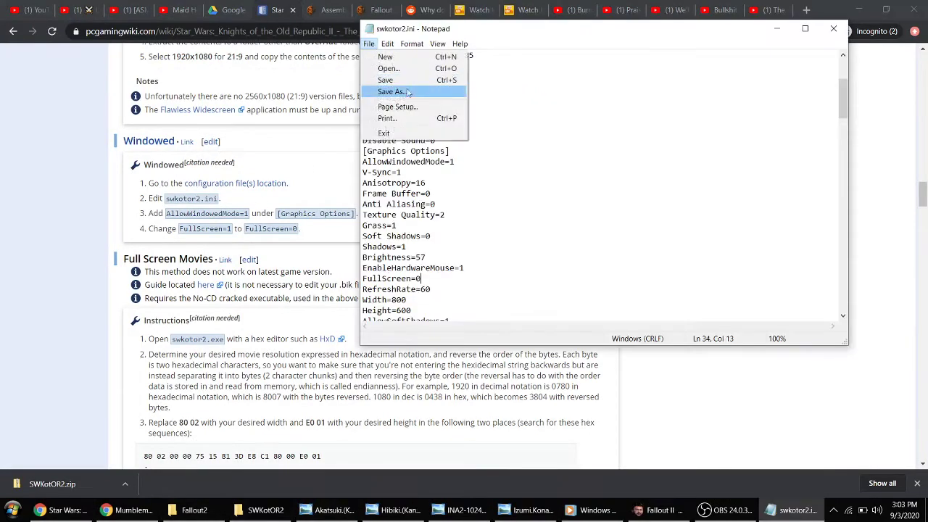
- Close the swkotor2.ini file in Notepad and launch swkotor2.exe from the game folder
right_click(530, 34)
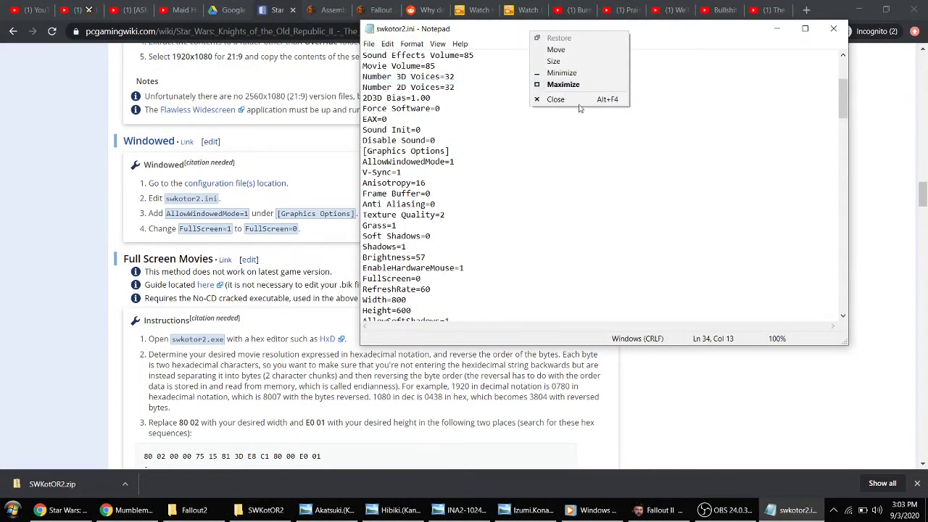
left_click(578, 102)
left_click(279, 510)
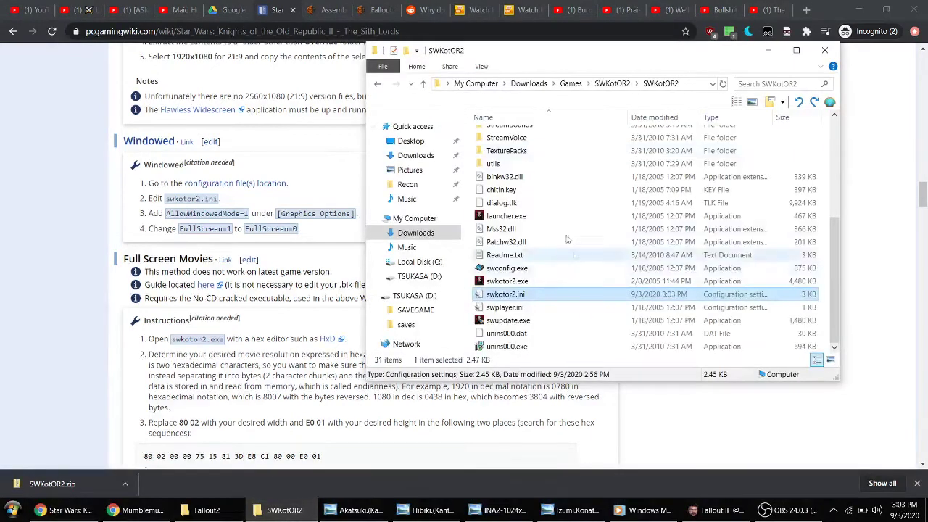
double_click(550, 283)
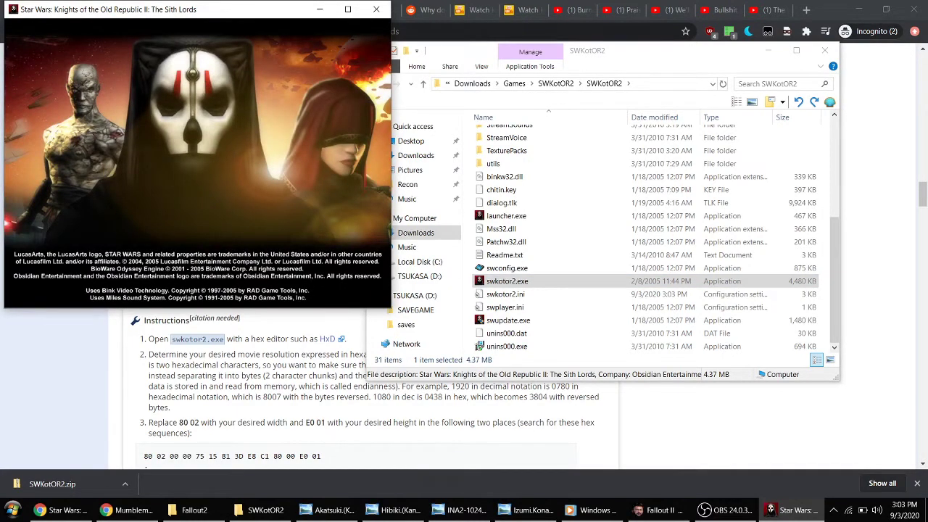
- Set the game's screen resolution to 1024 x 768 @ 60 Hz in its graphics options
left_click(232, 223)
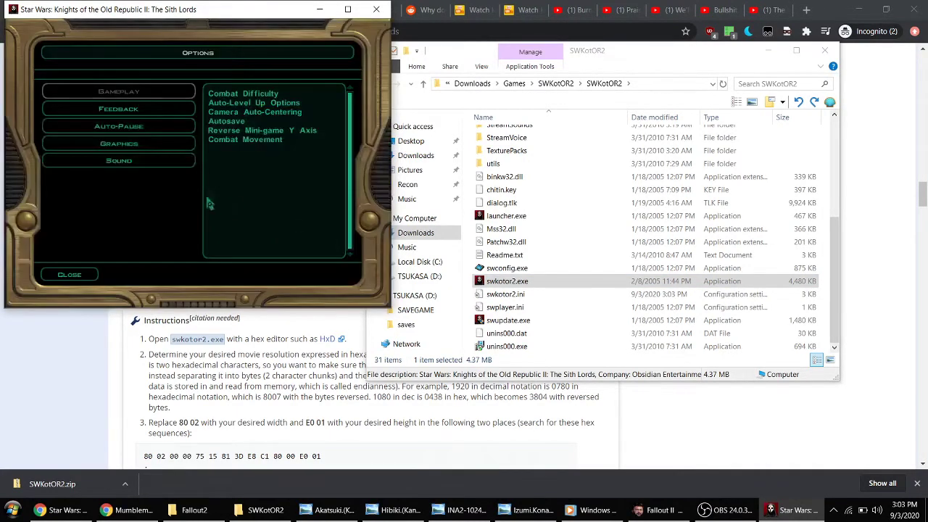
left_click(156, 143)
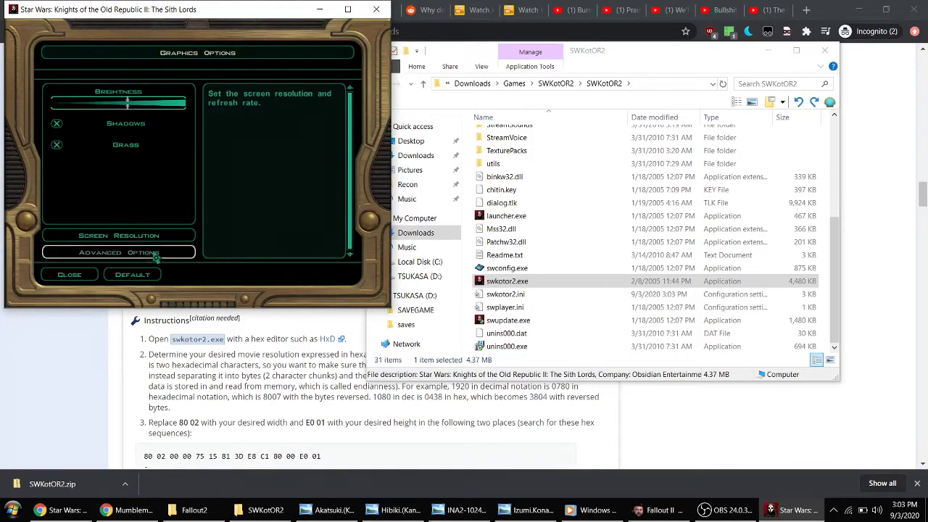
left_click(137, 237)
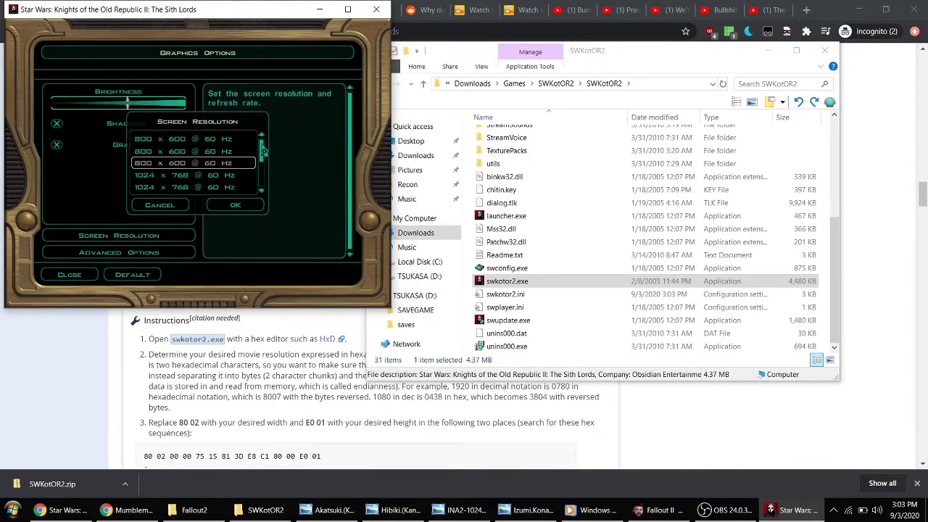
left_click_drag(262, 150, 262, 204)
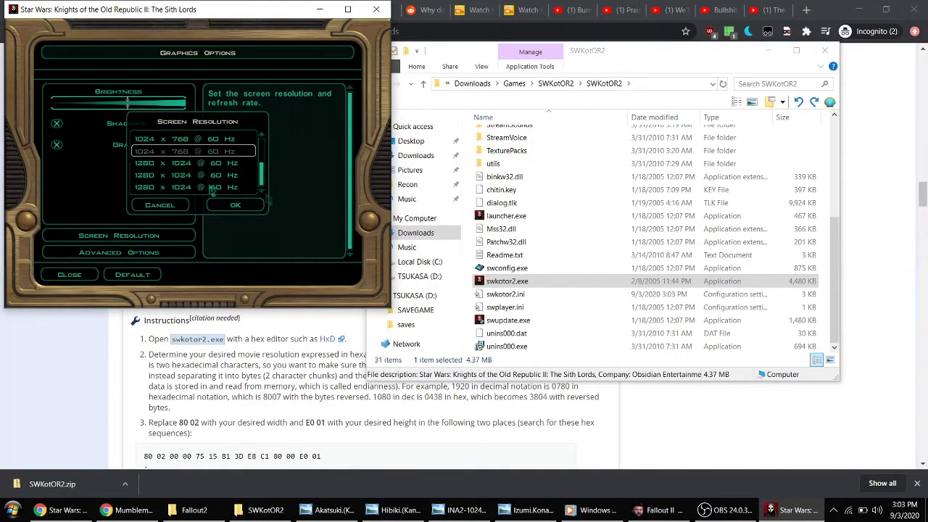
left_click(236, 206)
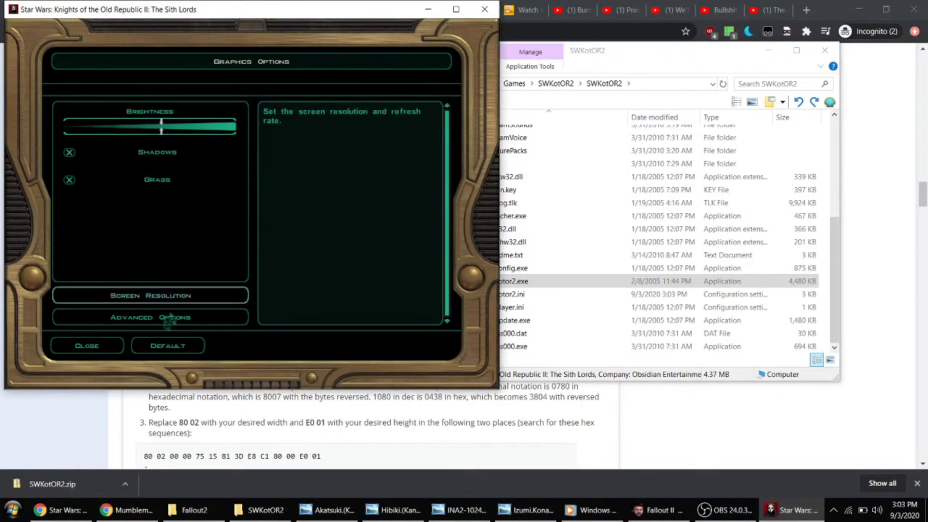
- Review the game's graphics and advanced graphics options without changes, and return to the main menu
left_click(86, 345)
left_click(181, 180)
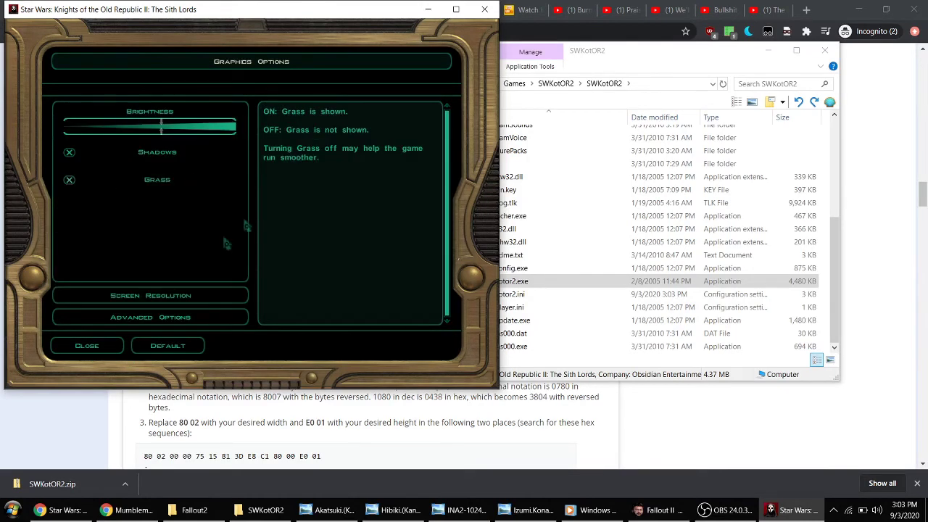
left_click(174, 317)
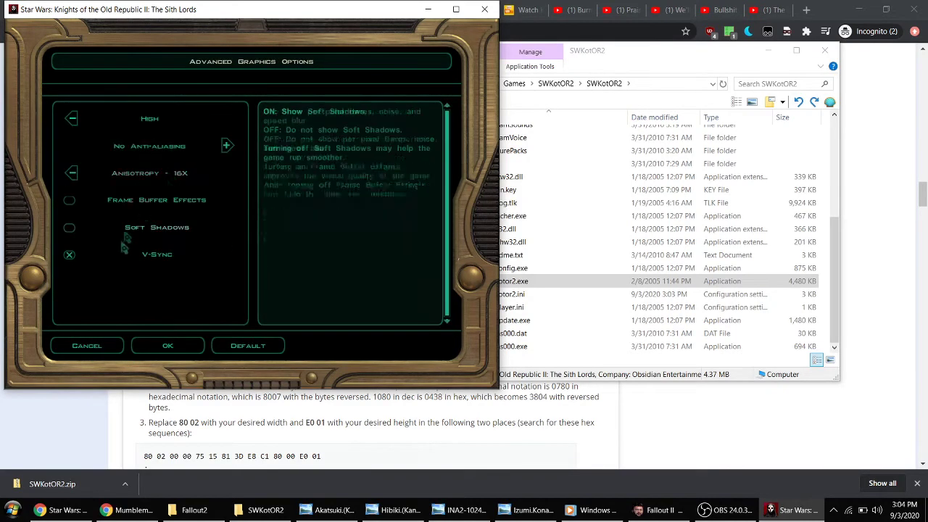
left_click(86, 345)
left_click(120, 346)
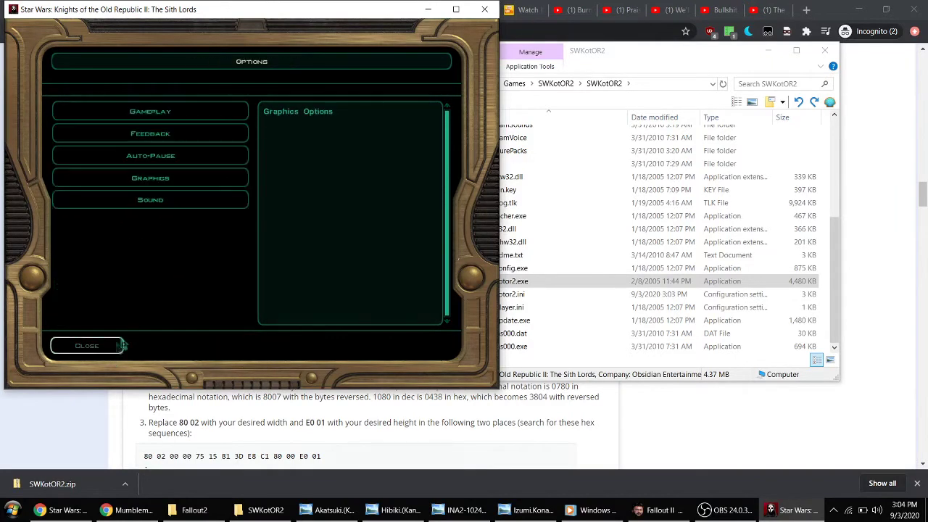
left_click(109, 349)
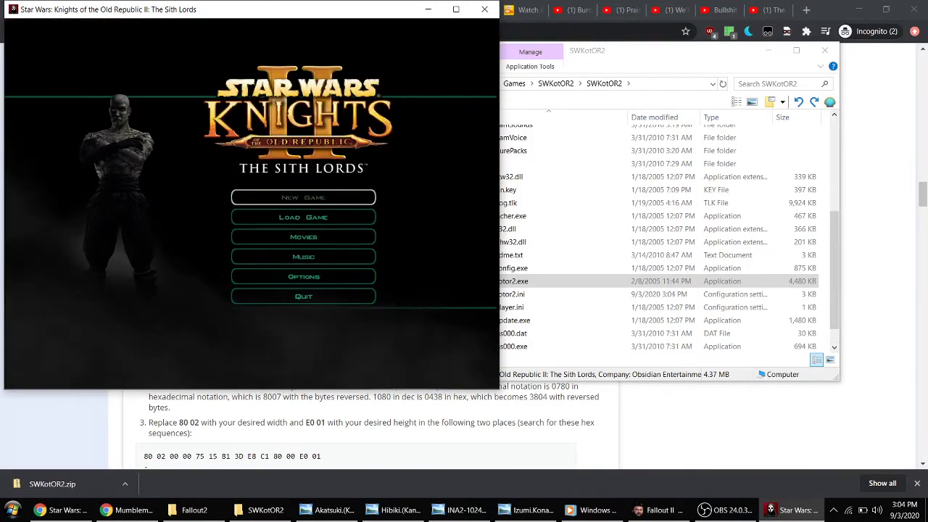
- Start a new game and choose the male Jedi Guardian class for the character
left_click(303, 197)
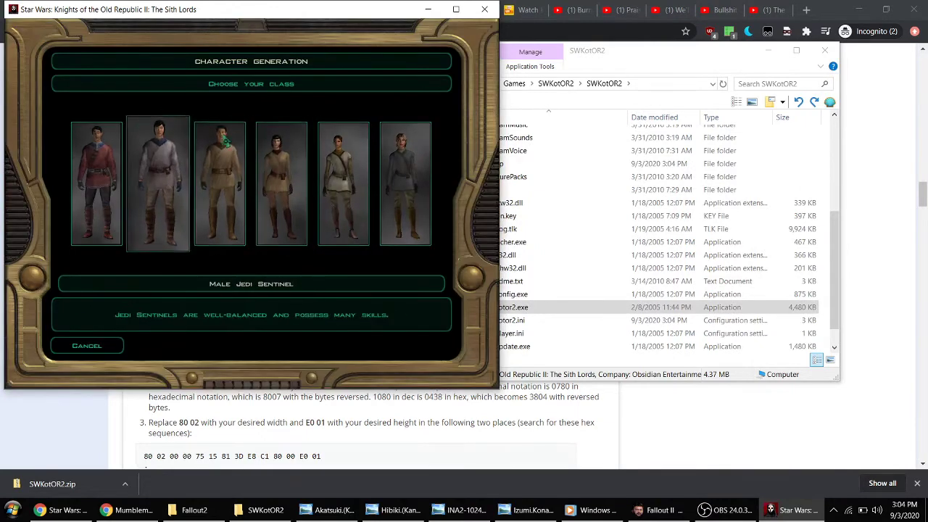
left_click(226, 141)
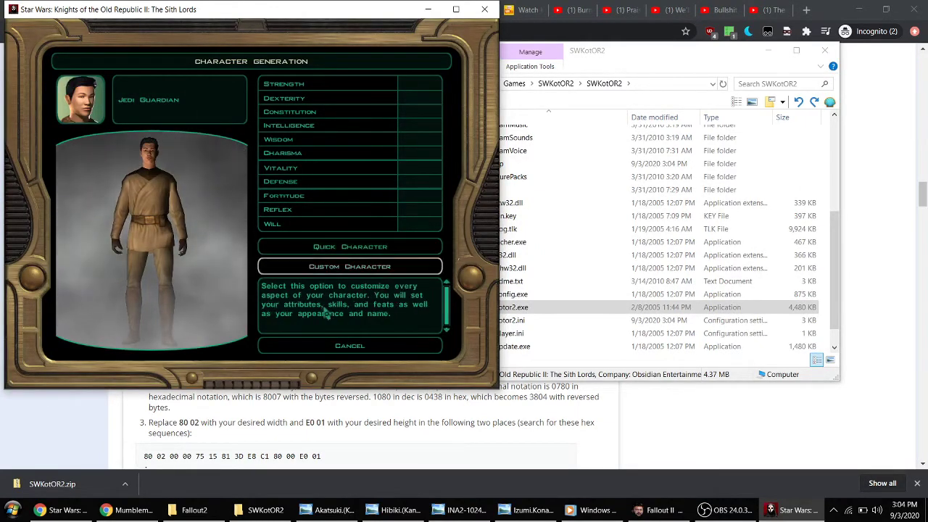
- Create a quick Jedi Guardian character with the offered portrait and suggested name, and start playing
left_click(350, 266)
left_click(351, 245)
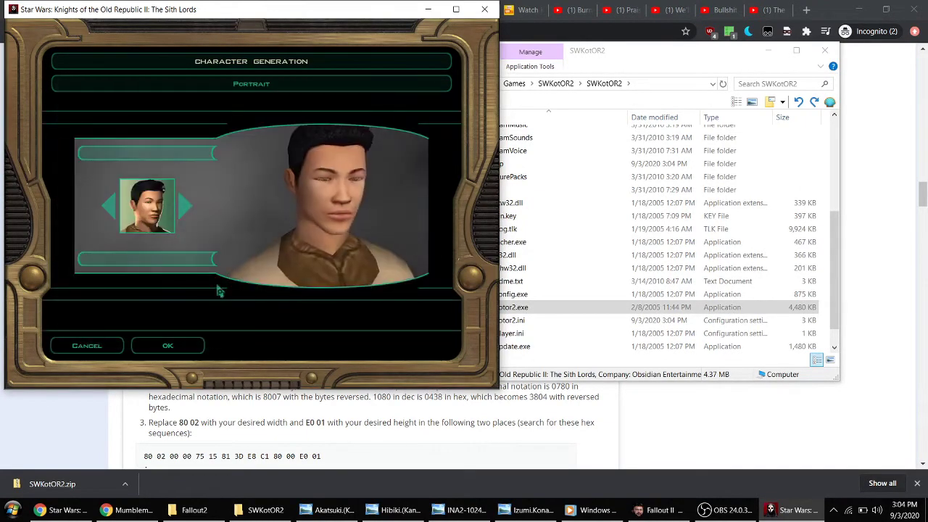
left_click(167, 345)
left_click(359, 266)
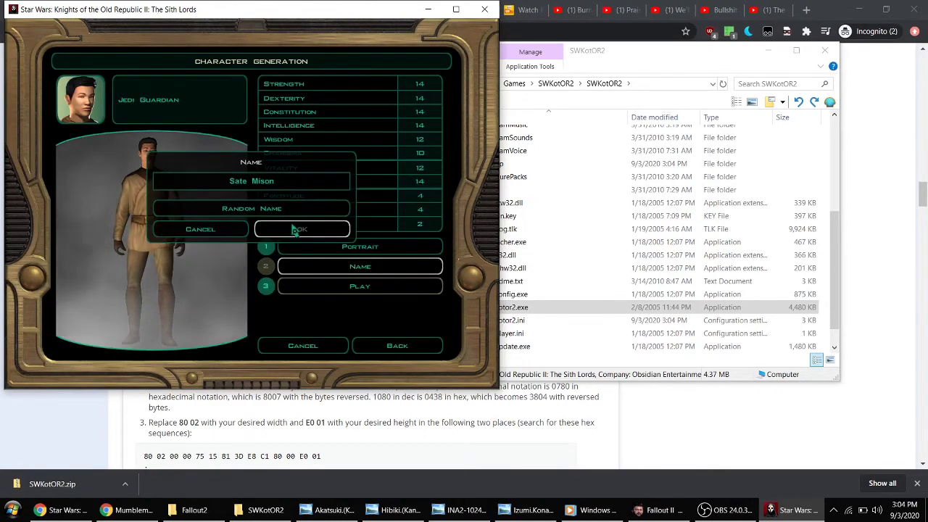
left_click(294, 229)
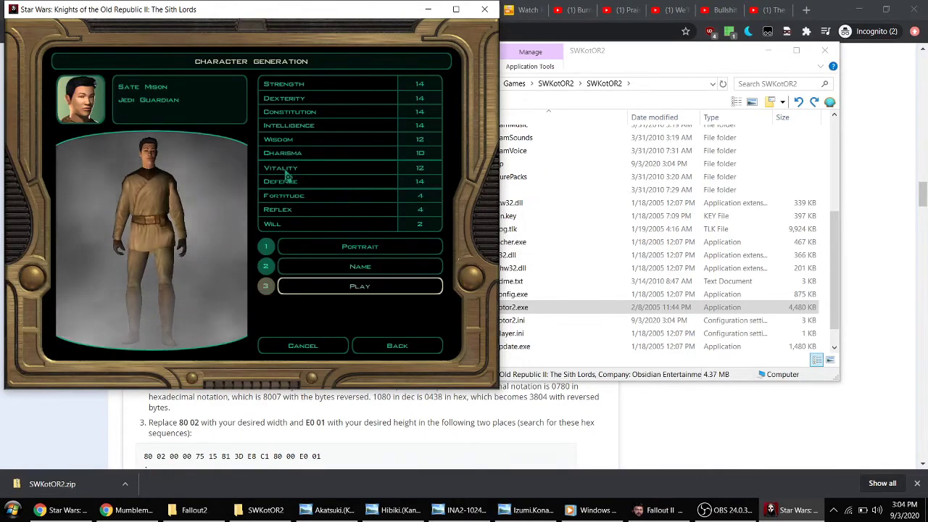
left_click(350, 287)
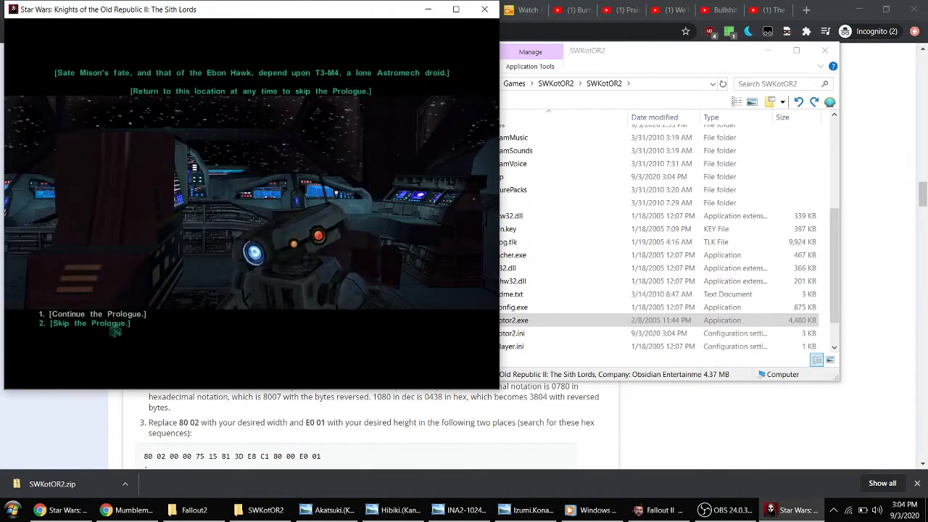
- Skip the prologue and opening cutscene, and walk the character around the first room
left_click(109, 326)
key("Escape")
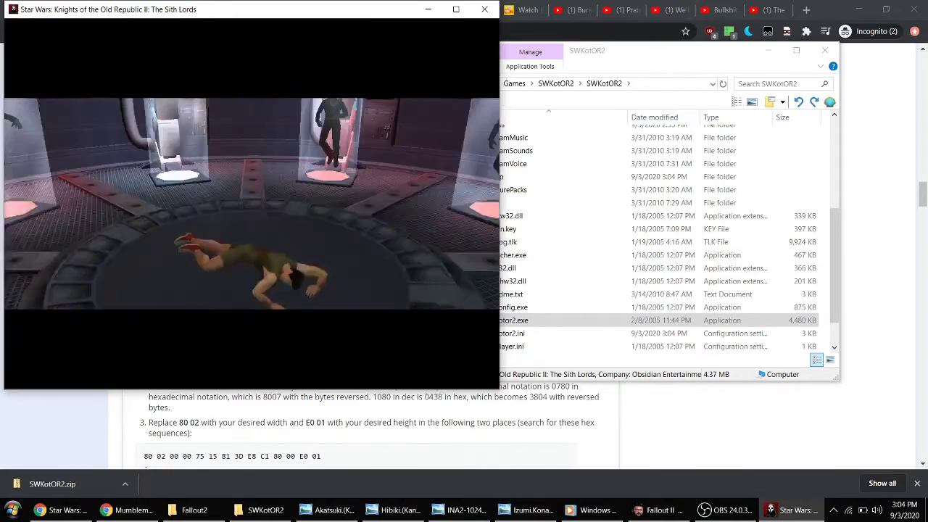
key("w")
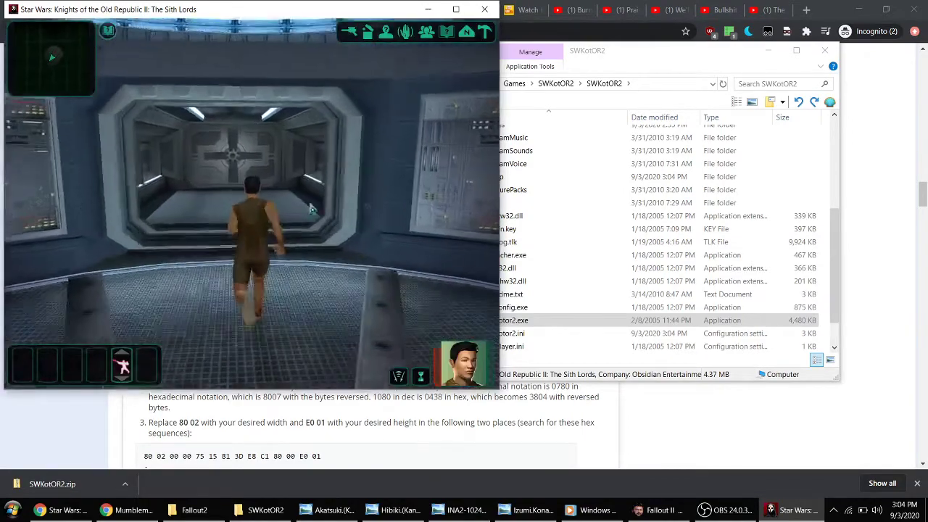
left_click(254, 237)
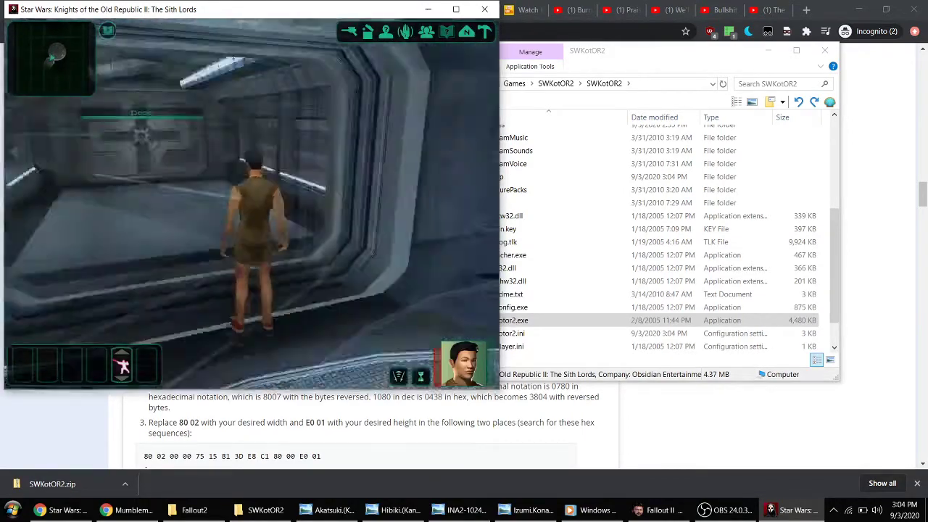
key("a")
- Pause the running game, go to its advanced graphics options and accept the settings
key("Escape")
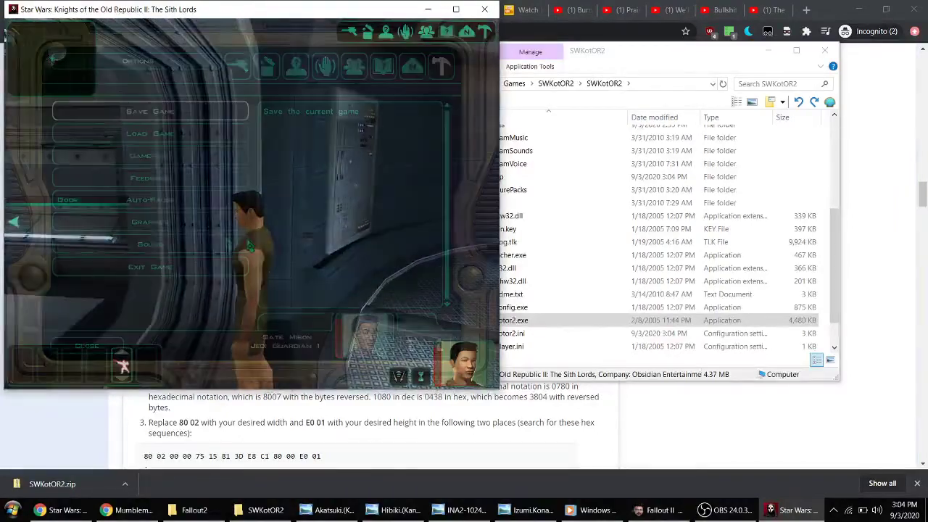
left_click(253, 240)
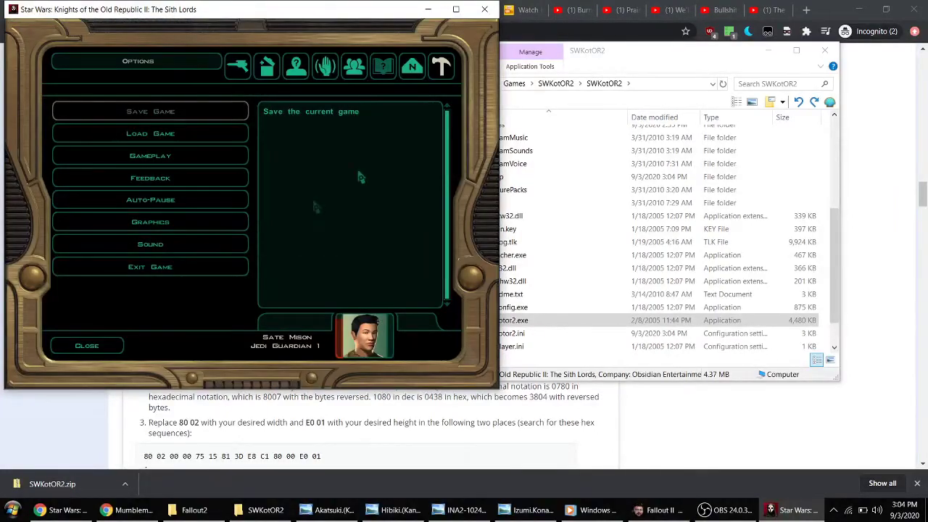
left_click(181, 222)
left_click(132, 319)
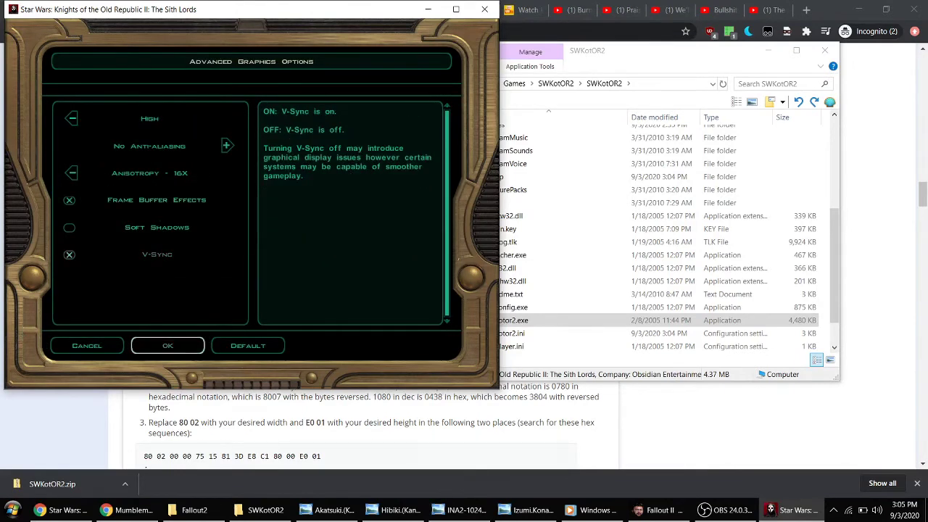
left_click(167, 345)
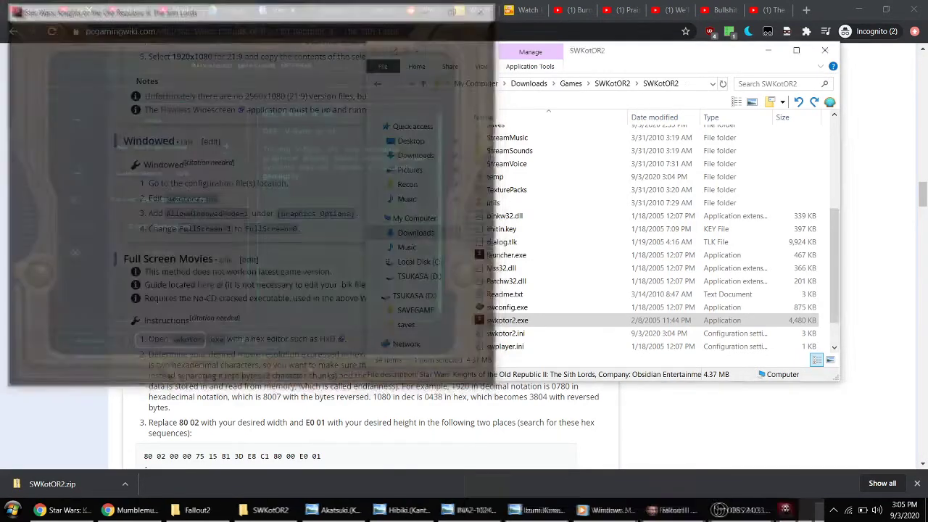
key("Escape")
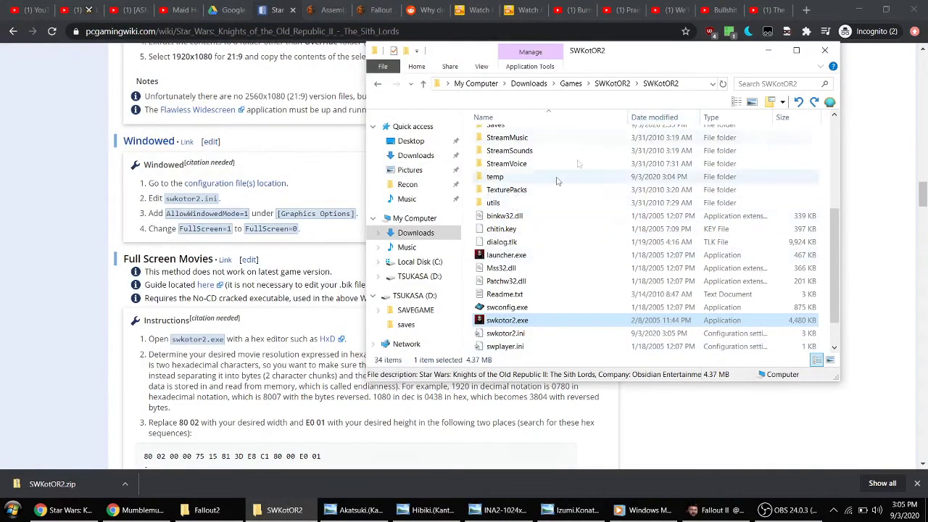
- Relaunch swkotor2.exe from the game folder, check its graphics and advanced graphics options, and return to the main menu
double_click(533, 320)
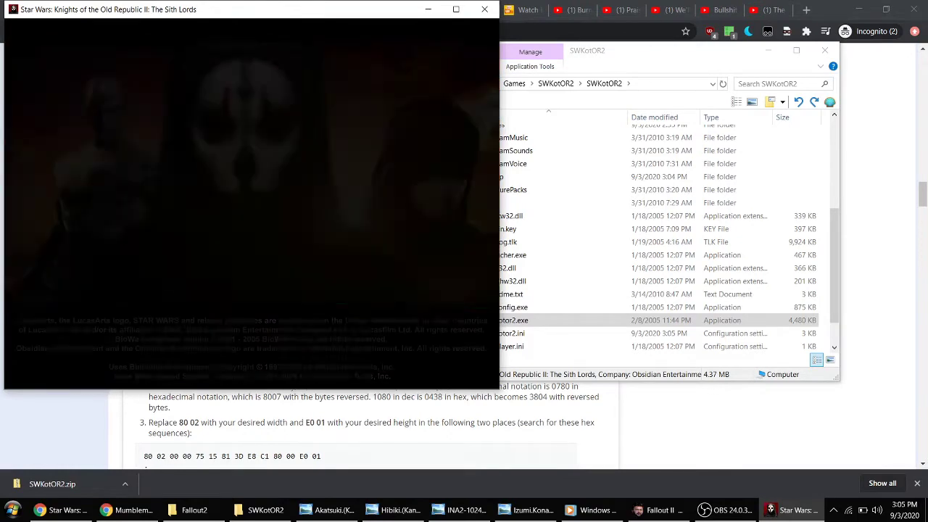
left_click(322, 278)
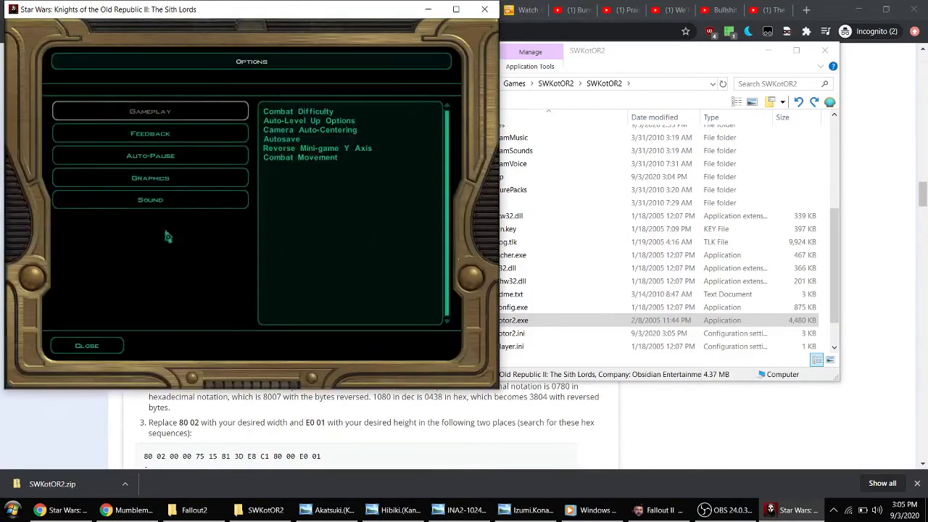
left_click(156, 111)
left_click(86, 345)
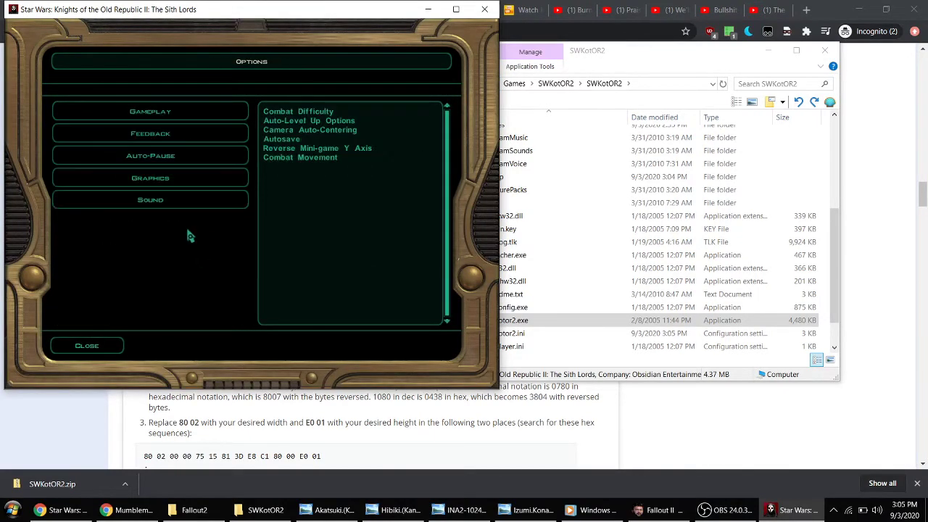
left_click(156, 236)
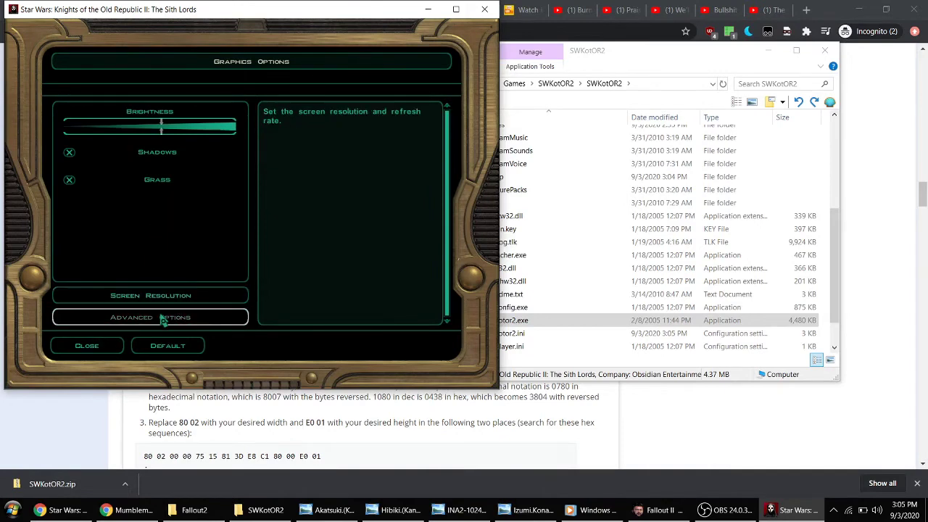
left_click(163, 319)
left_click(98, 350)
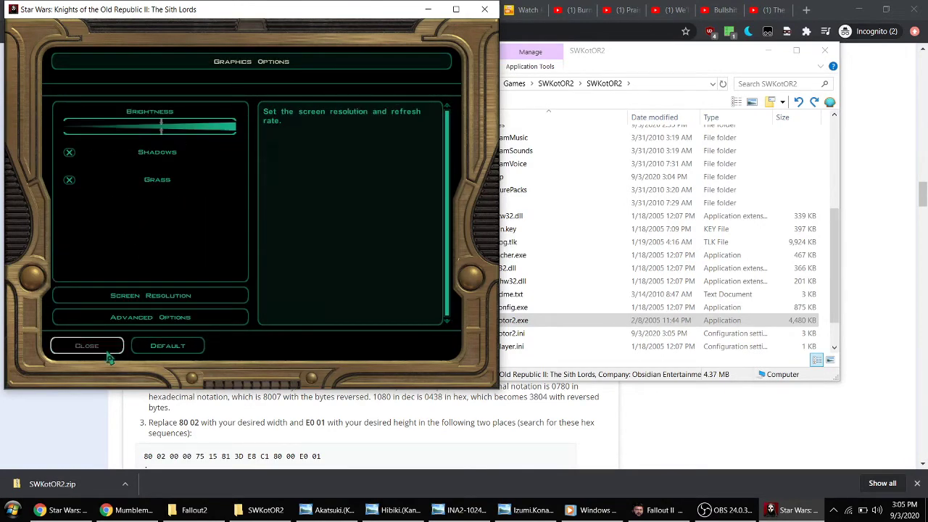
left_click(85, 345)
left_click(85, 345)
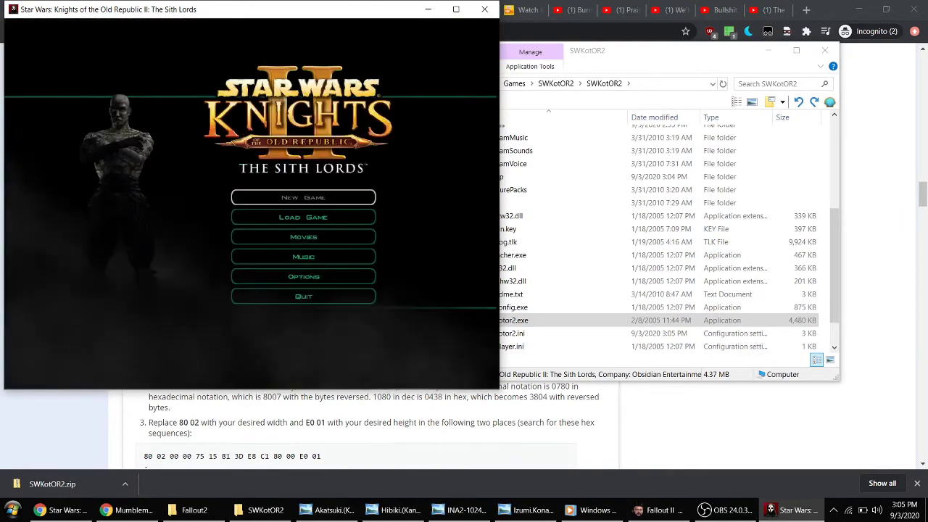
- Start a new game with a quick male Jedi Guardian character, accepting the offered portrait and suggested name
left_click(303, 197)
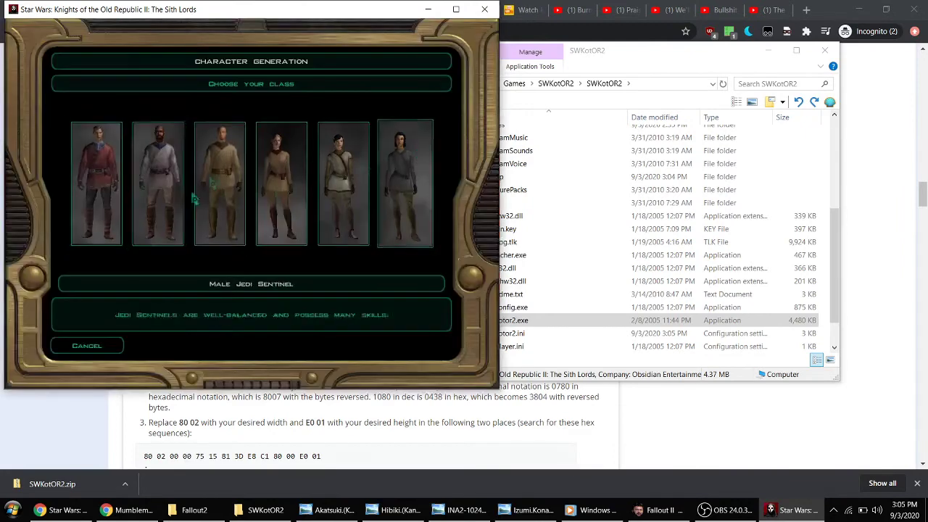
left_click(221, 196)
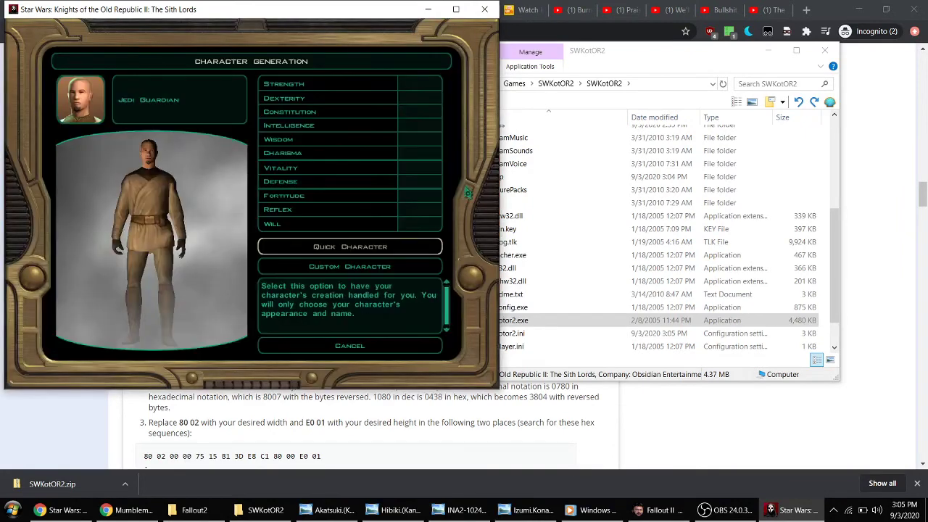
left_click(361, 248)
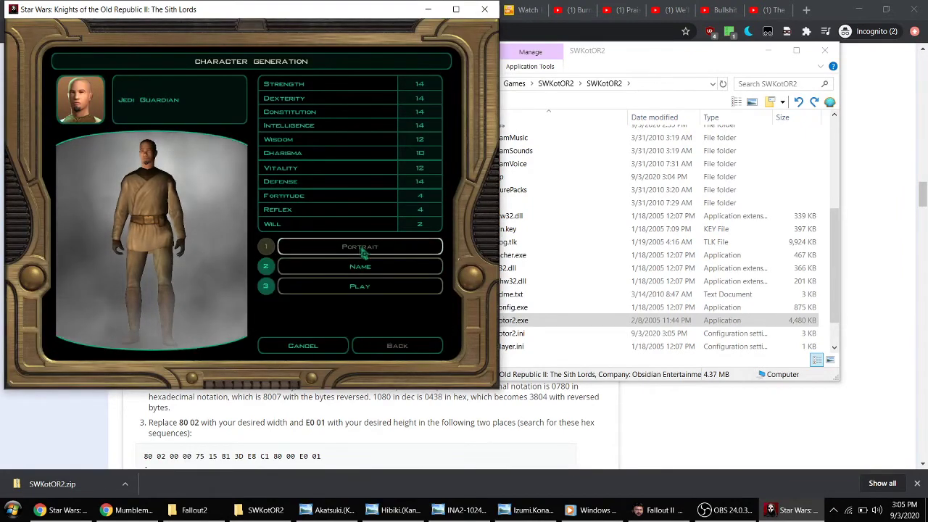
left_click(363, 248)
left_click(168, 348)
left_click(339, 268)
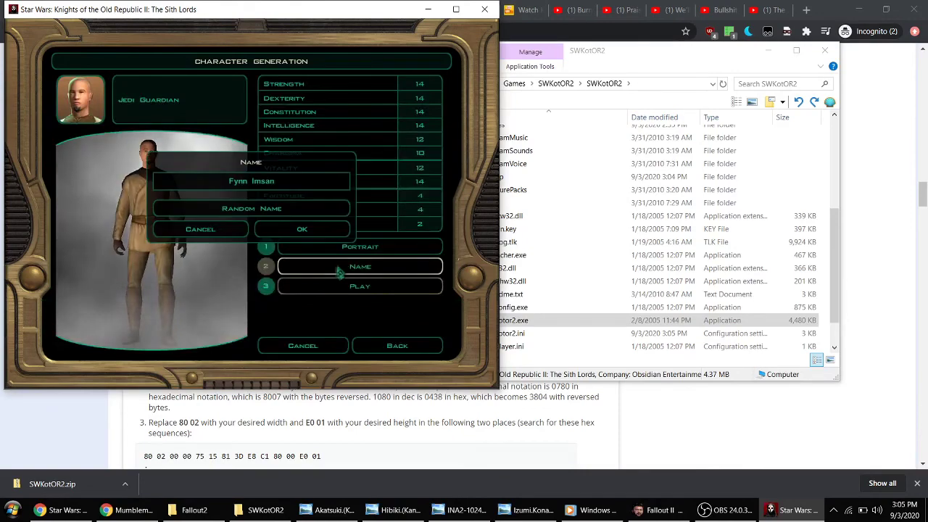
left_click(302, 229)
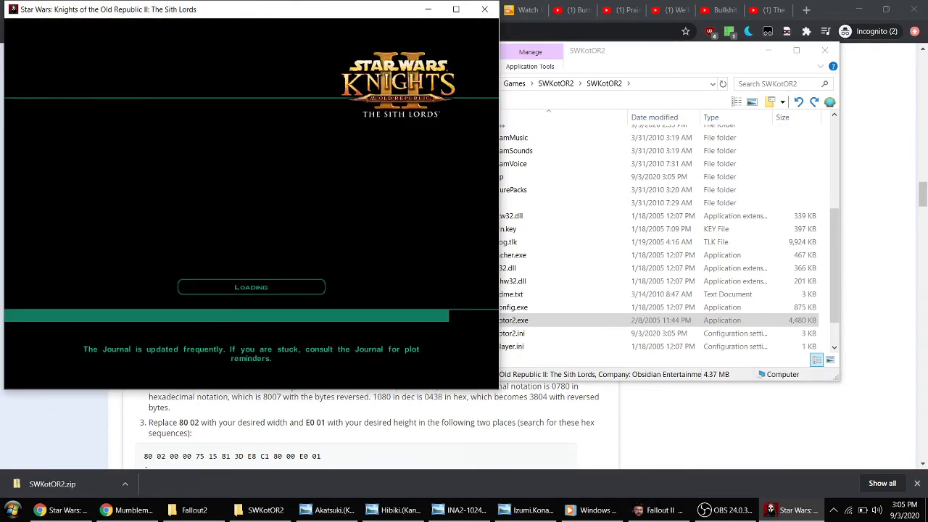